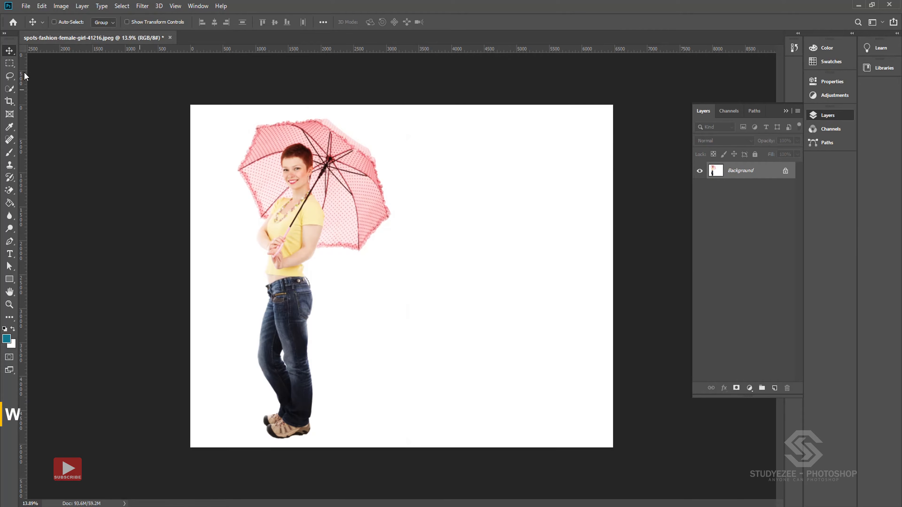
Select the woman and her umbrella automatically with the Quick Selection tool's Select Subject command
{"action": "left_click", "coordinate": [10, 89]}
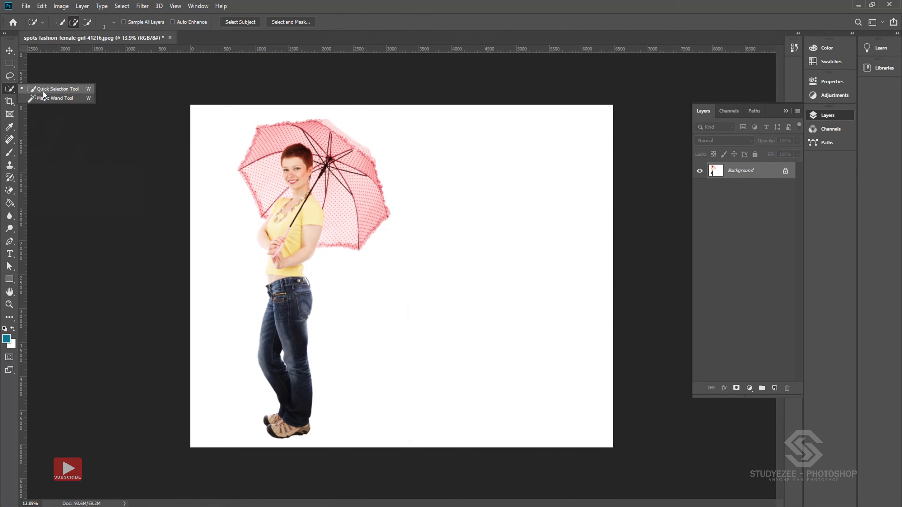
{"action": "left_click", "coordinate": [43, 91]}
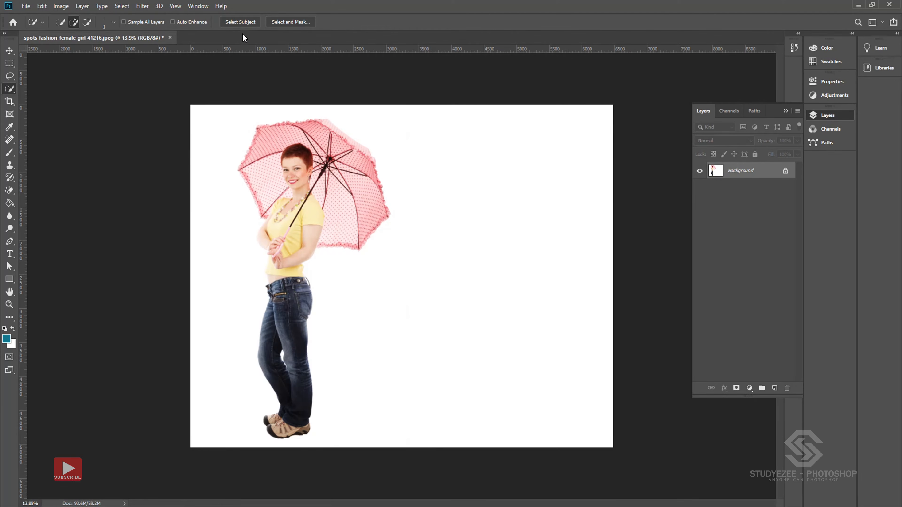
{"action": "left_click", "coordinate": [238, 25]}
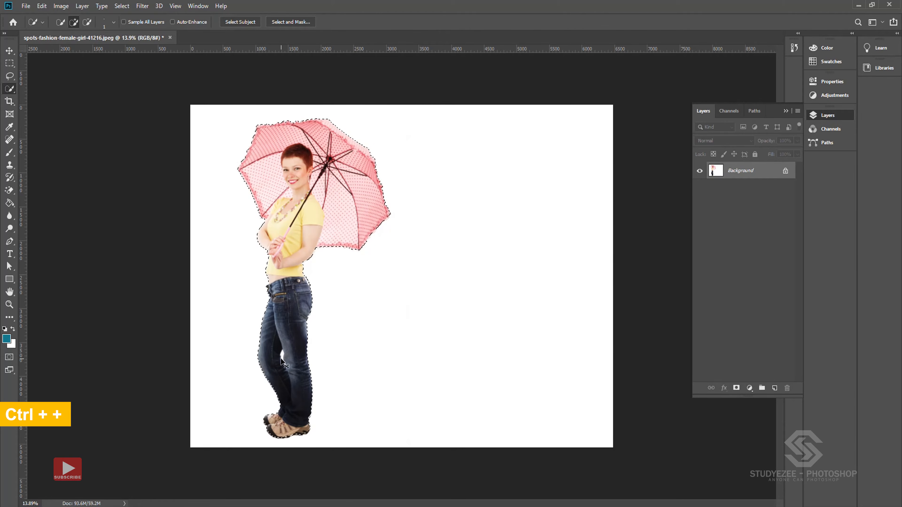
Subtract the white gap between the legs of the jeans from the selection with the Quick Selection tool
{"action": "key", "text": "ctrl+plus"}
{"action": "key", "text": "ctrl+plus"}
{"action": "key", "text": "ctrl+plus"}
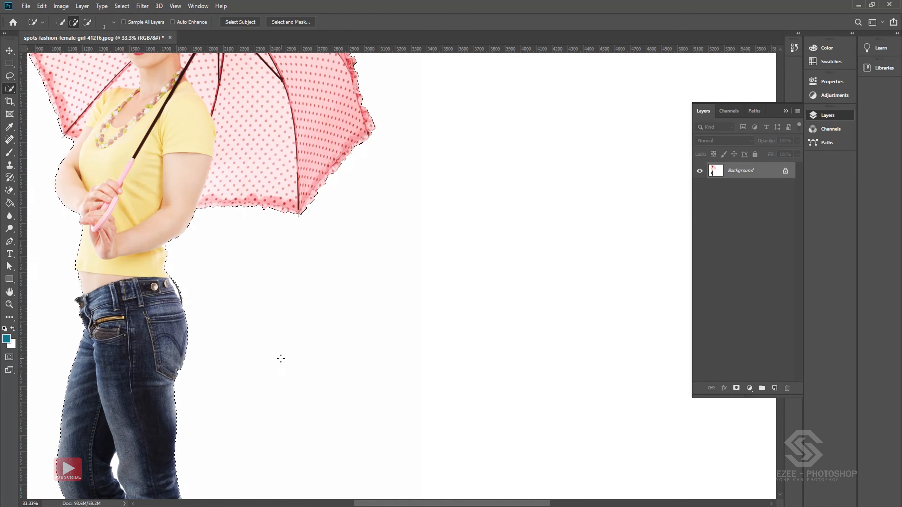
{"action": "left_click_drag", "start_coordinate": [270, 334], "coordinate": [395, 161]}
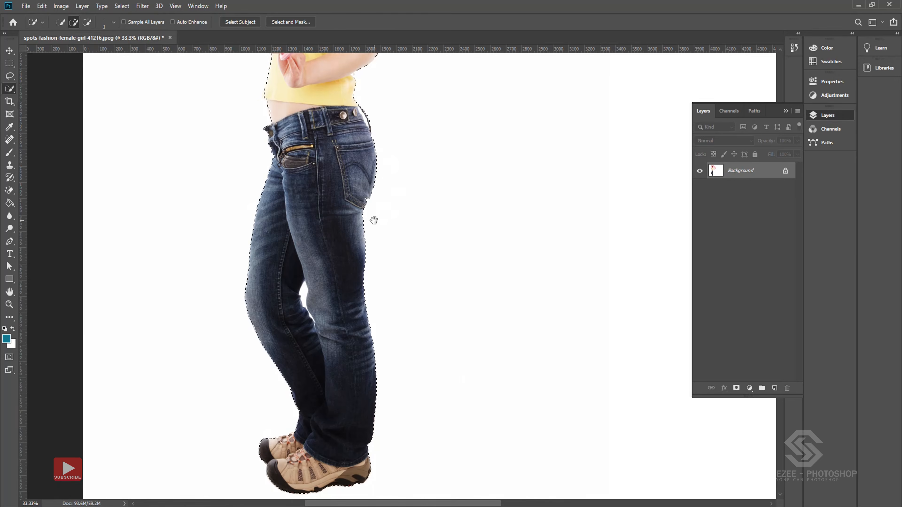
{"action": "left_click_drag", "start_coordinate": [373, 221], "coordinate": [356, 251]}
{"action": "left_click_drag", "start_coordinate": [323, 280], "coordinate": [323, 243]}
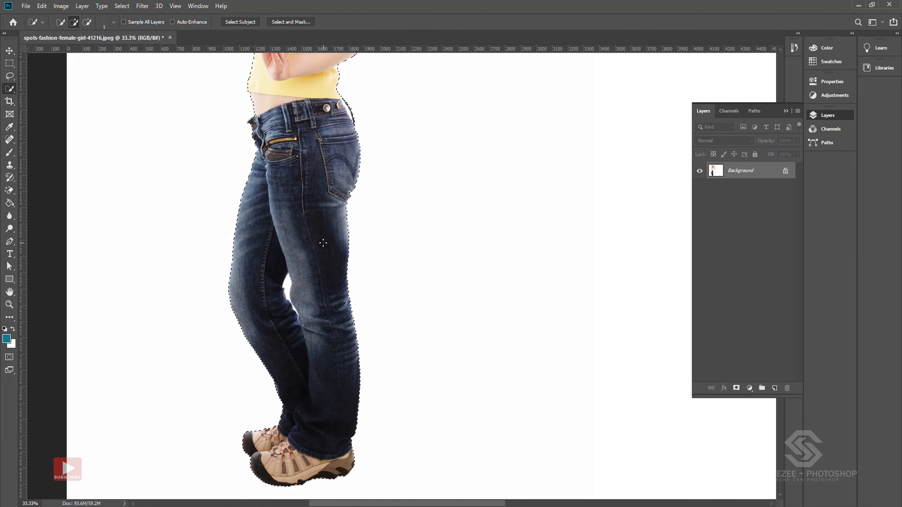
{"action": "key", "text": "ctrl+plus"}
{"action": "key", "text": "ctrl+plus"}
{"action": "key", "text": "ctrl+plus"}
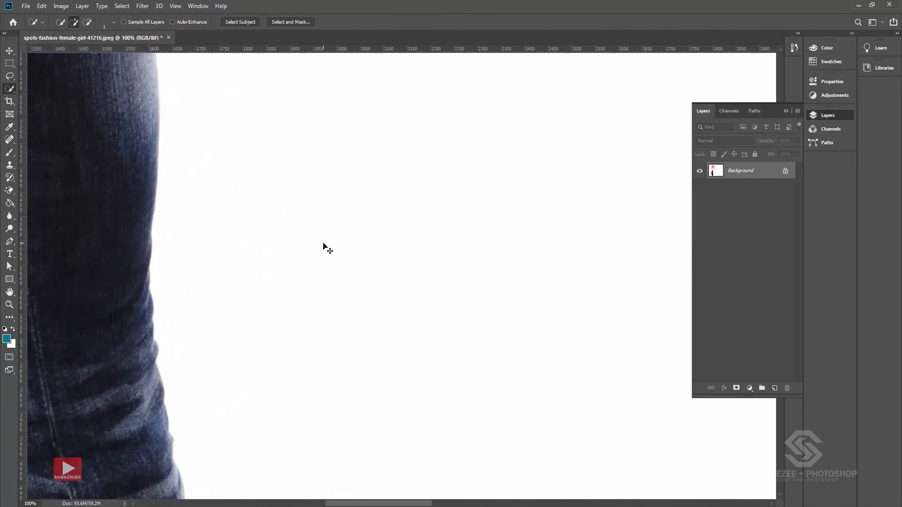
{"action": "key", "text": "ctrl+plus"}
{"action": "left_click_drag", "start_coordinate": [169, 254], "coordinate": [489, 218]}
{"action": "left_click_drag", "start_coordinate": [211, 264], "coordinate": [380, 225]}
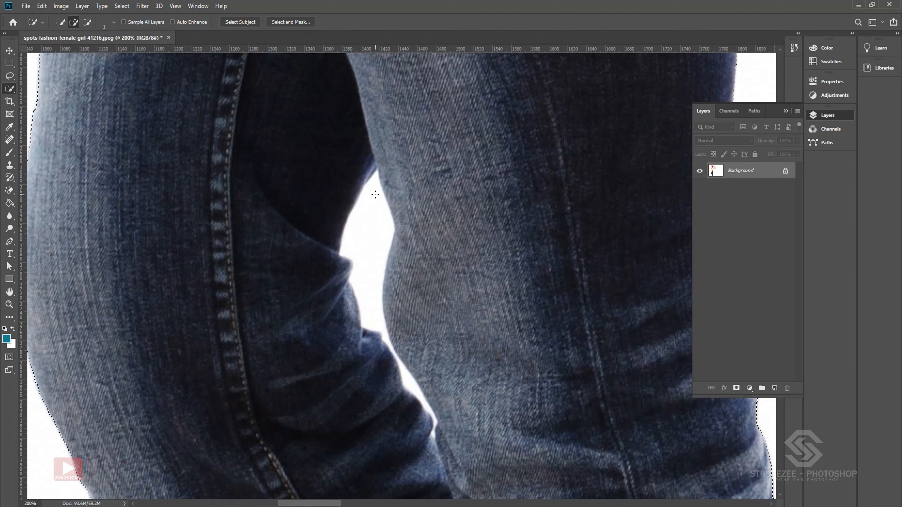
{"action": "key", "text": "alt"}
{"action": "mouse_move", "coordinate": [374, 203]}
{"action": "left_mouse_down"}
{"action": "mouse_move", "coordinate": [359, 244]}
{"action": "mouse_move", "coordinate": [363, 209]}
{"action": "mouse_move", "coordinate": [370, 215]}
{"action": "mouse_move", "coordinate": [365, 231]}
{"action": "mouse_move", "coordinate": [363, 209]}
{"action": "mouse_move", "coordinate": [376, 216]}
{"action": "mouse_move", "coordinate": [369, 207]}
{"action": "mouse_move", "coordinate": [360, 213]}
{"action": "mouse_move", "coordinate": [382, 193]}
{"action": "mouse_move", "coordinate": [388, 217]}
{"action": "mouse_move", "coordinate": [369, 175]}
{"action": "left_mouse_up"}
{"action": "scroll", "coordinate": [378, 181], "scroll_direction": "up", "scroll_amount": 3}
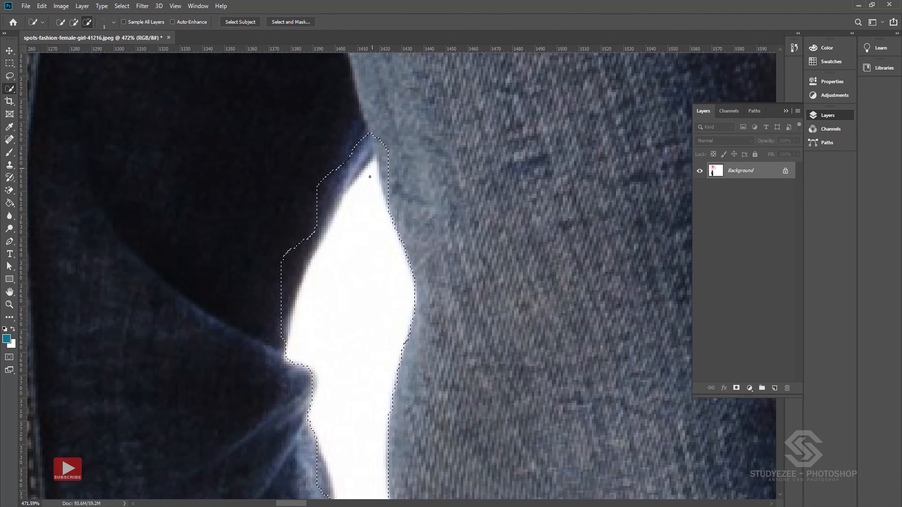
Refine the subtracted area along the edges of the leg gap, including its narrow lower strip
{"action": "left_click_drag", "start_coordinate": [390, 338], "coordinate": [326, 208]}
{"action": "scroll", "coordinate": [352, 307], "scroll_direction": "up", "scroll_amount": 4}
{"action": "left_click_drag", "start_coordinate": [306, 258], "coordinate": [398, 394]}
{"action": "mouse_move", "coordinate": [351, 344]}
{"action": "left_mouse_down"}
{"action": "mouse_move", "coordinate": [323, 272]}
{"action": "mouse_move", "coordinate": [313, 269]}
{"action": "mouse_move", "coordinate": [302, 286]}
{"action": "mouse_move", "coordinate": [326, 268]}
{"action": "mouse_move", "coordinate": [292, 259]}
{"action": "mouse_move", "coordinate": [353, 329]}
{"action": "mouse_move", "coordinate": [404, 415]}
{"action": "left_mouse_up"}
{"action": "scroll", "coordinate": [343, 300], "scroll_direction": "up", "scroll_amount": 3}
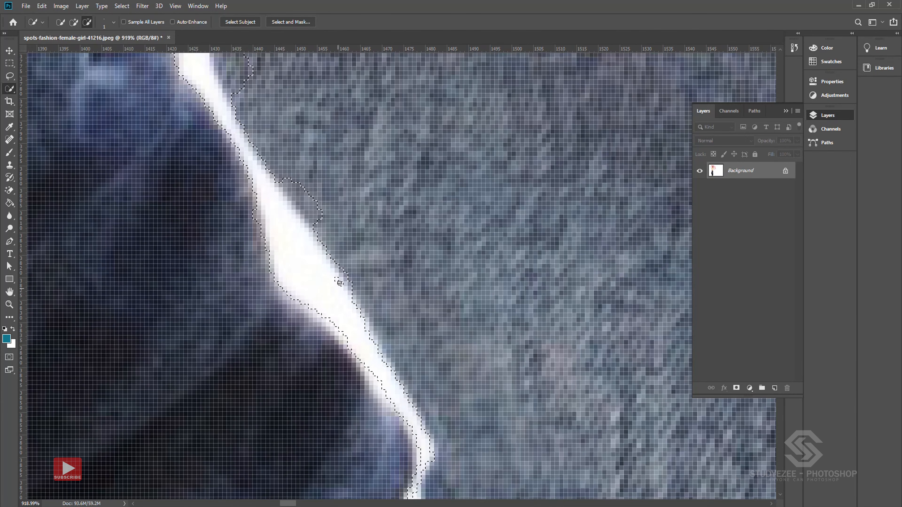
{"action": "scroll", "coordinate": [365, 227], "scroll_direction": "down", "scroll_amount": 15}
{"action": "scroll", "coordinate": [365, 227], "scroll_direction": "up", "scroll_amount": 3}
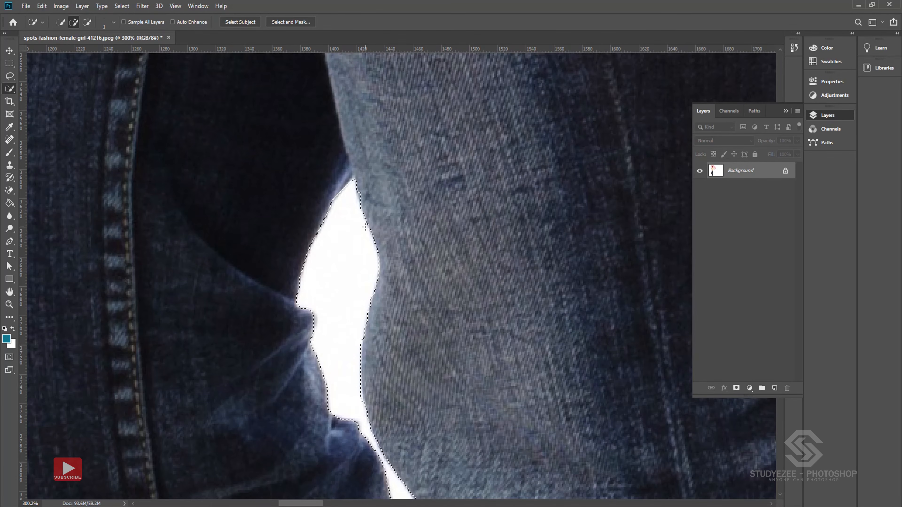
{"action": "key", "text": "ctrl+0"}
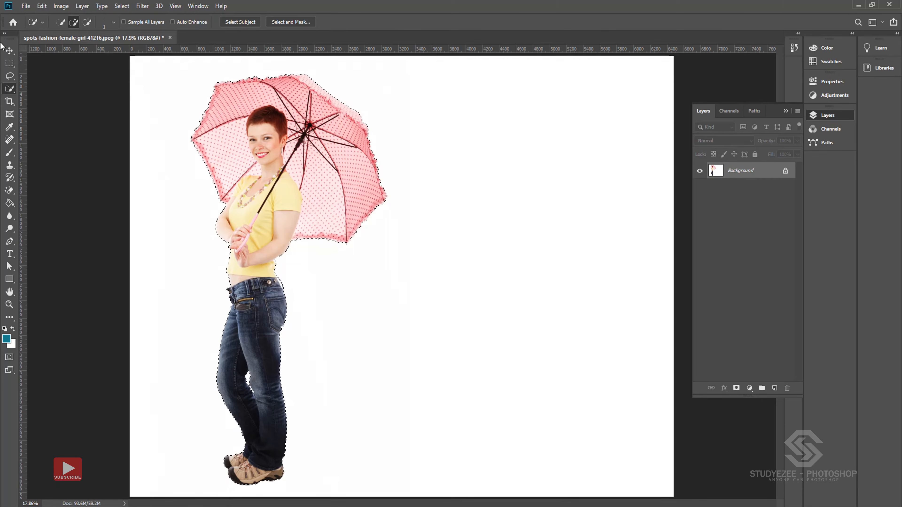
Copy the selected woman with umbrella to a new layer and hide the Background layer
{"action": "left_click", "coordinate": [10, 50]}
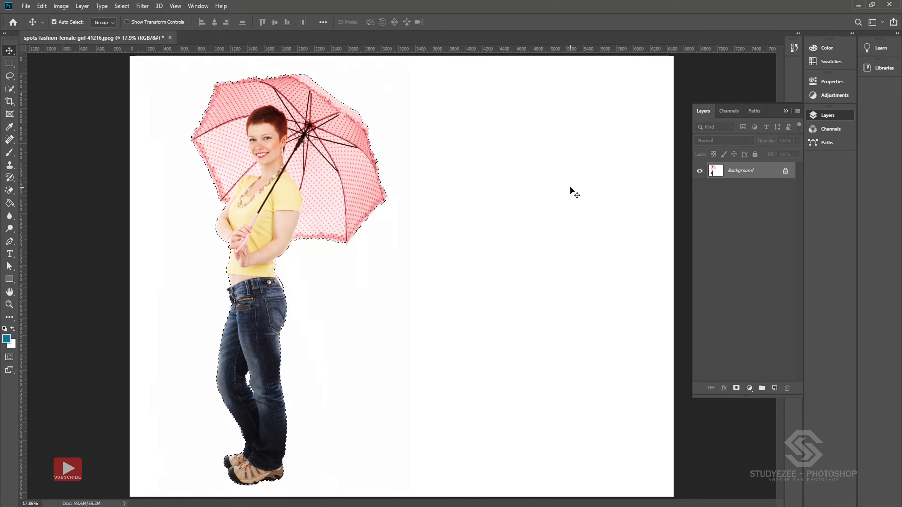
{"action": "key", "text": "ctrl+j"}
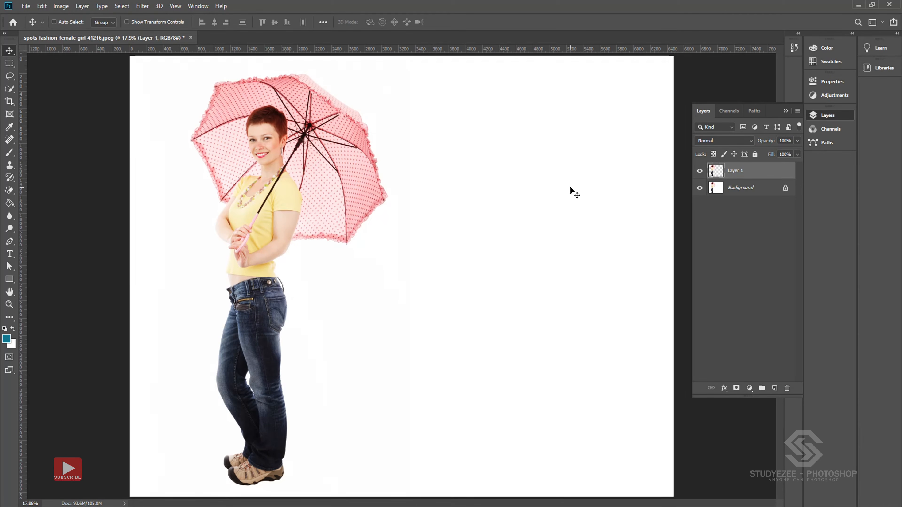
{"action": "left_click", "coordinate": [700, 189]}
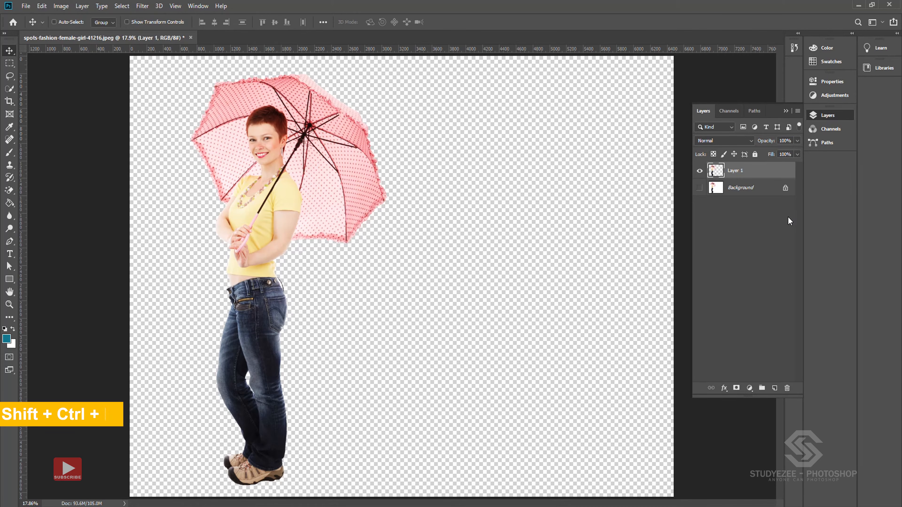
Create a new empty layer named BG
{"action": "key", "text": "ctrl+shift+n"}
{"action": "type", "text": "BG"}
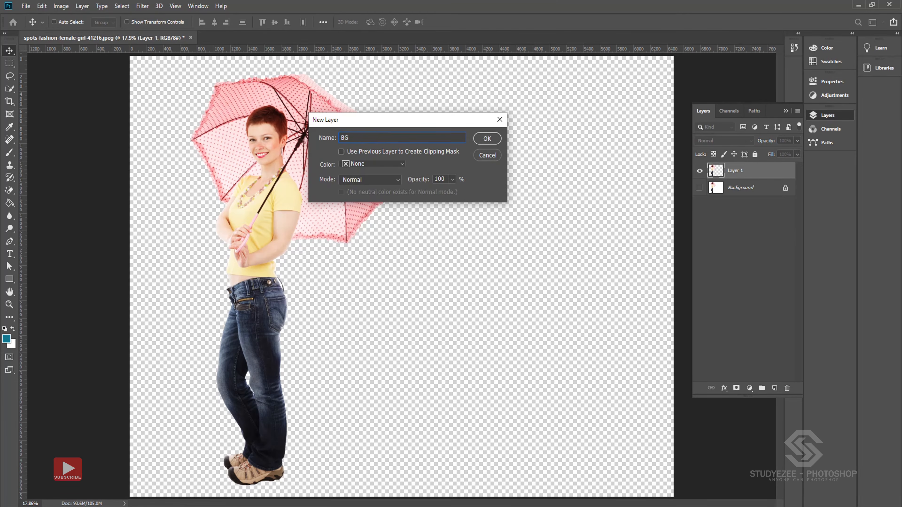
{"action": "left_click", "coordinate": [478, 140]}
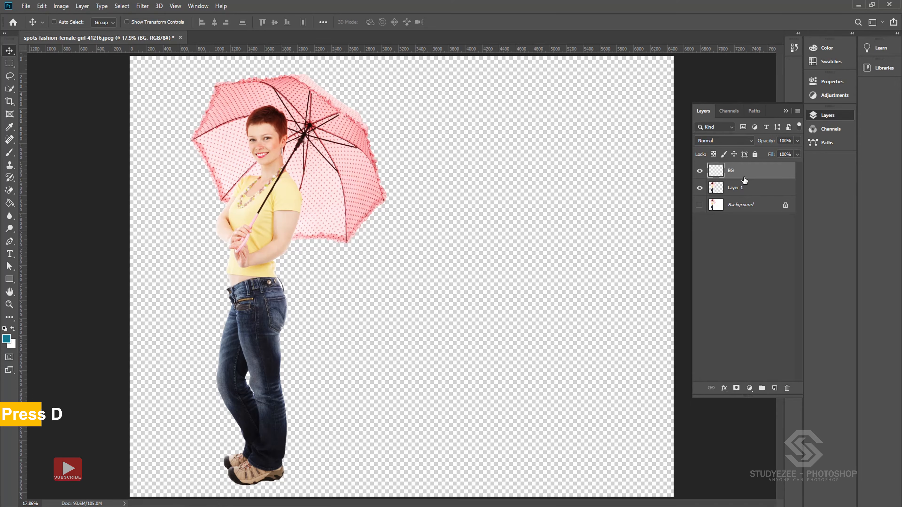
Reset the colors to default, fill the BG layer with white and place it beneath the cut-out layer
{"action": "key", "text": "d"}
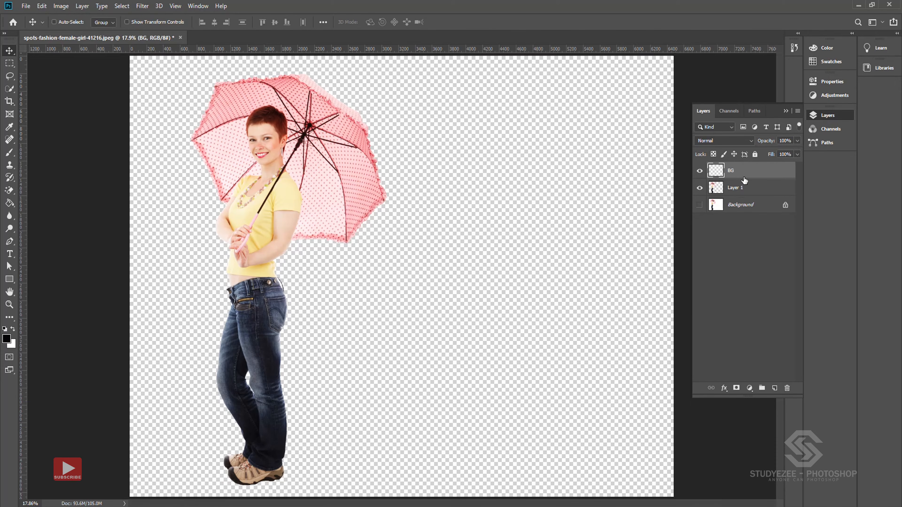
{"action": "key", "text": "ctrl+BackSpace"}
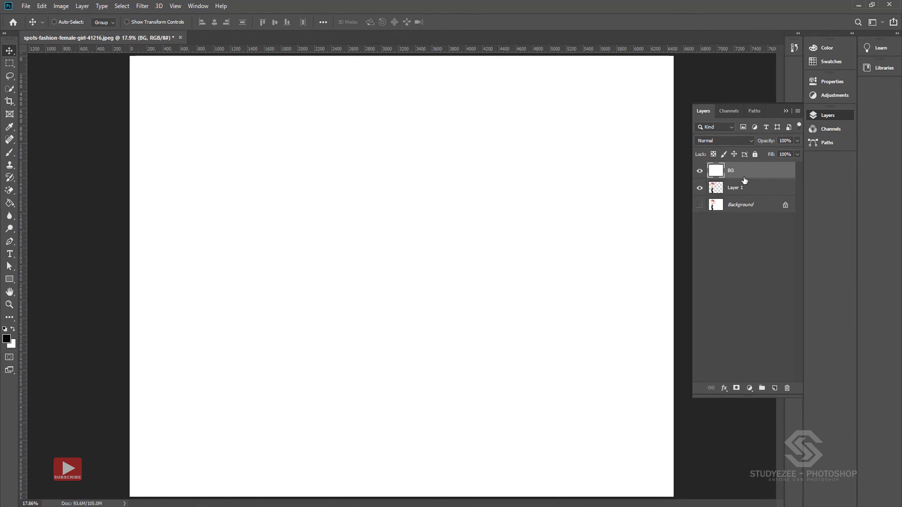
{"action": "left_click_drag", "start_coordinate": [742, 171], "coordinate": [747, 194]}
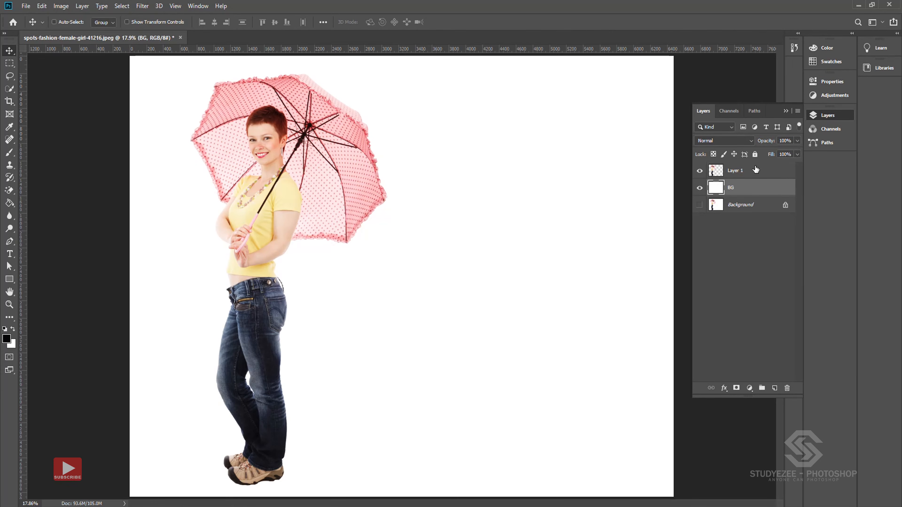
Rename the woman's cut-out layer, Layer 1, as Subject
{"action": "left_click", "coordinate": [735, 172]}
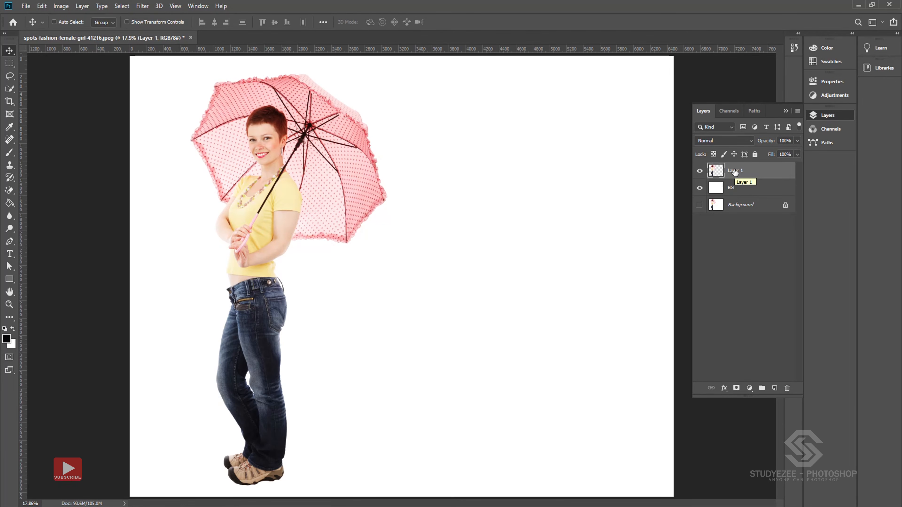
{"action": "double_click", "coordinate": [735, 171]}
{"action": "type", "text": "Subject"}
{"action": "key", "text": "Return"}
Add a black (000000) Drop Shadow effect to the Subject layer, with Normal blend mode and 100% opacity
{"action": "left_click", "coordinate": [725, 389]}
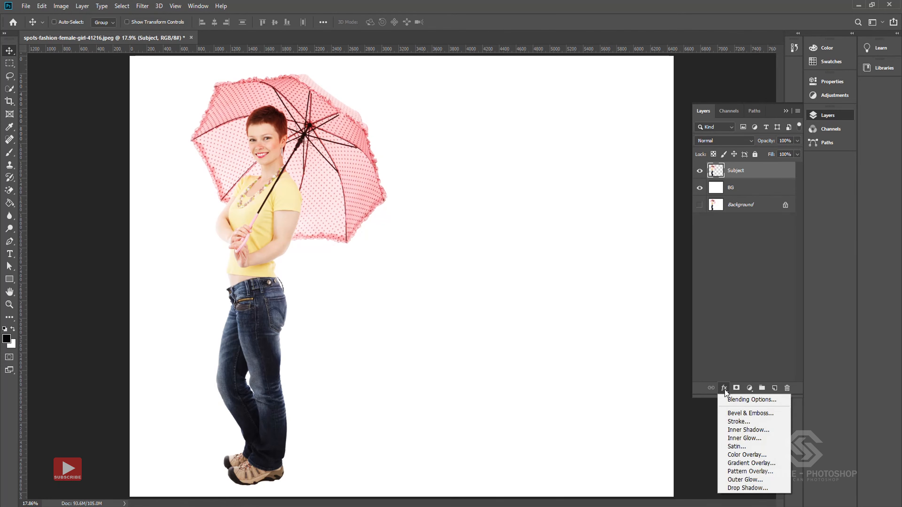
{"action": "left_click", "coordinate": [745, 486]}
{"action": "left_click_drag", "start_coordinate": [567, 159], "coordinate": [520, 119]}
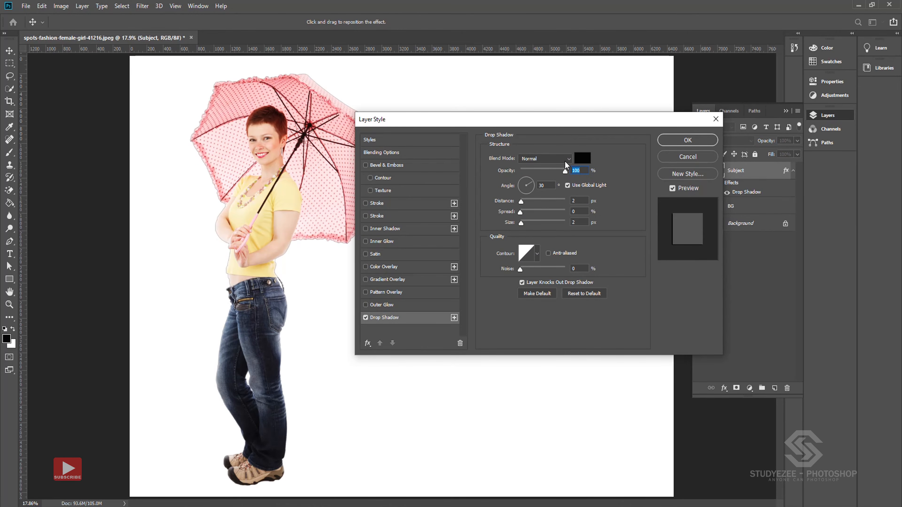
{"action": "left_click", "coordinate": [582, 158]}
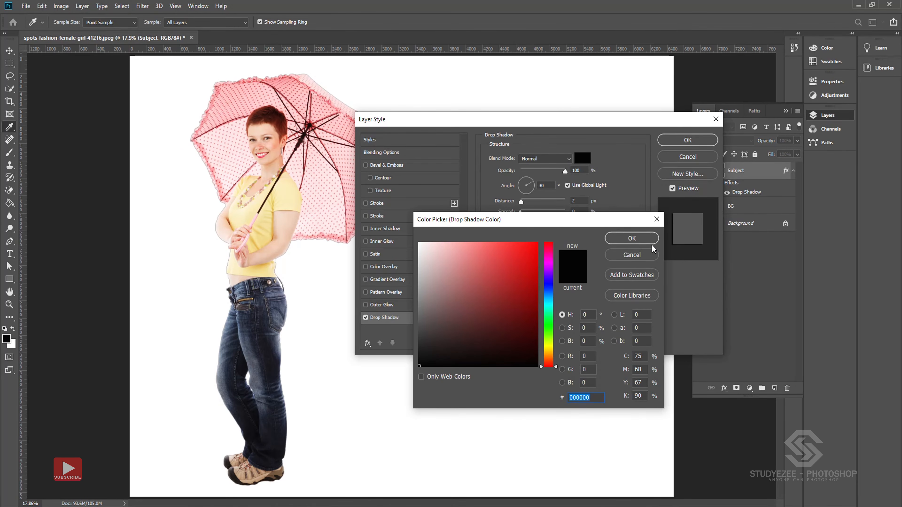
{"action": "left_click", "coordinate": [632, 255]}
{"action": "left_click", "coordinate": [582, 158]}
{"action": "left_click", "coordinate": [434, 355]}
{"action": "left_click_drag", "start_coordinate": [435, 355], "coordinate": [389, 385]}
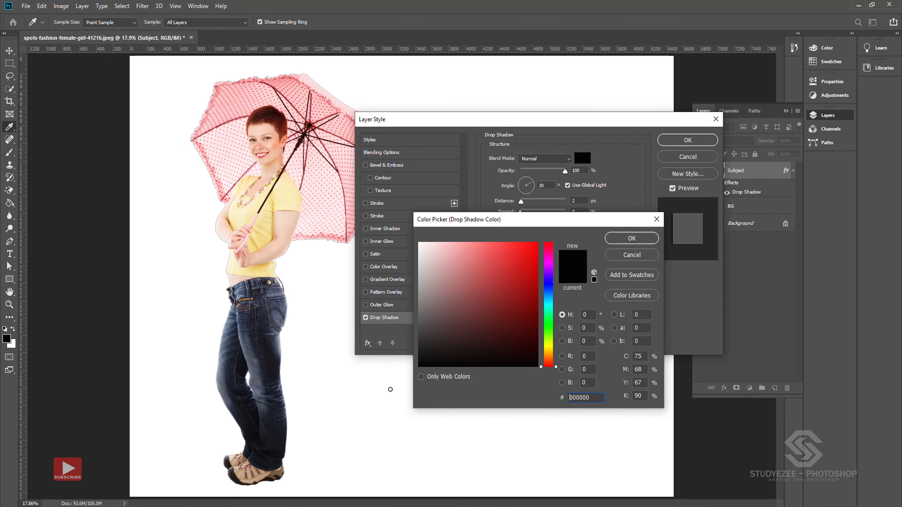
{"action": "left_click", "coordinate": [633, 238]}
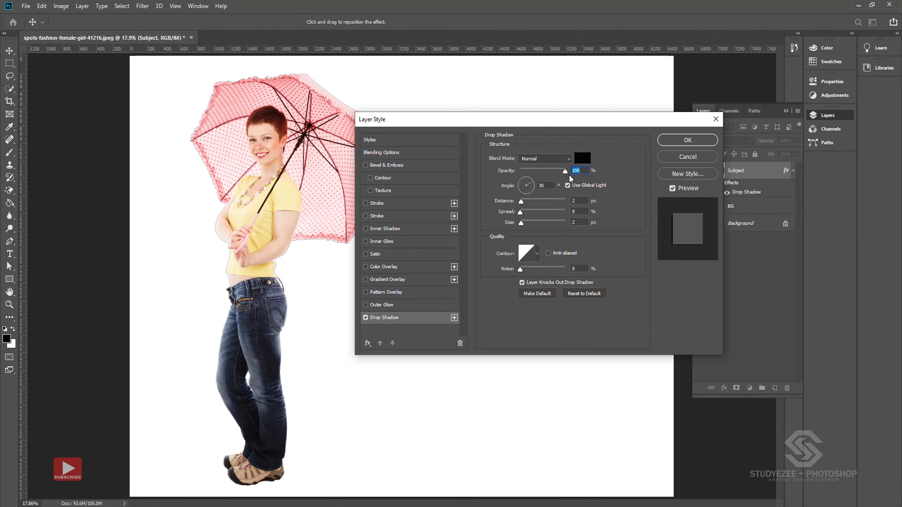
{"action": "left_click_drag", "start_coordinate": [521, 203], "coordinate": [517, 209]}
{"action": "left_click", "coordinate": [679, 139]}
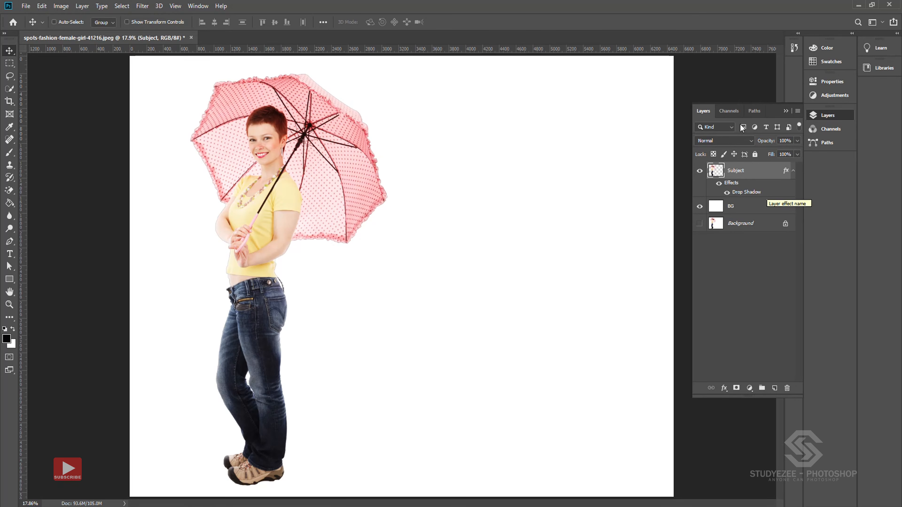
Convert the Subject layer's drop shadow effect into a separate layer
{"action": "left_click", "coordinate": [82, 6]}
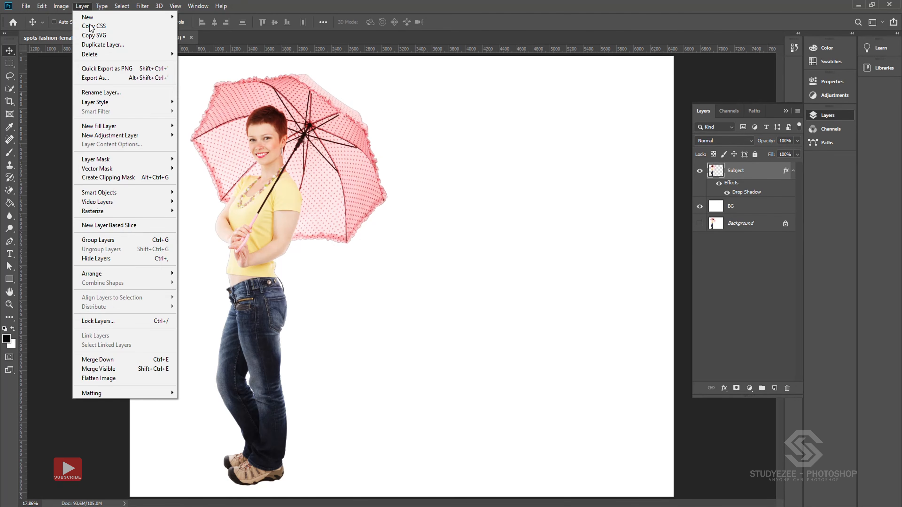
{"action": "mouse_move", "coordinate": [99, 102]}
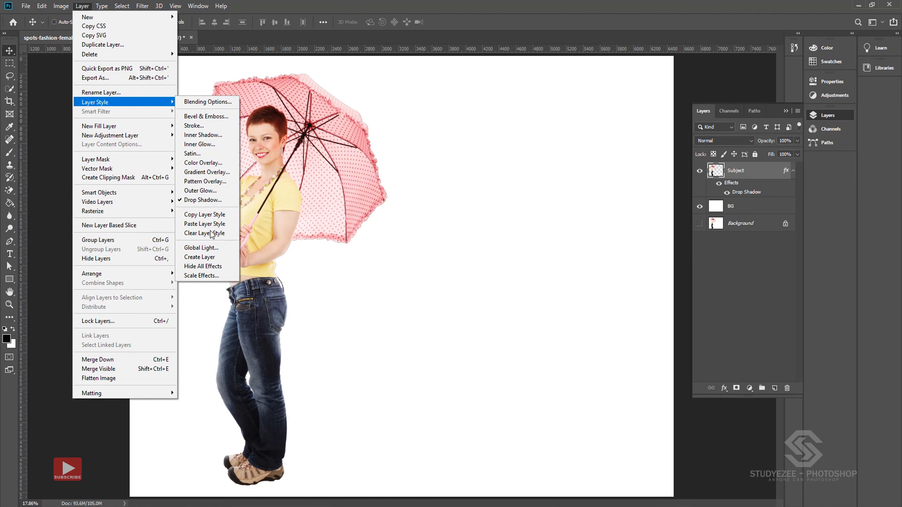
{"action": "left_click", "coordinate": [210, 261]}
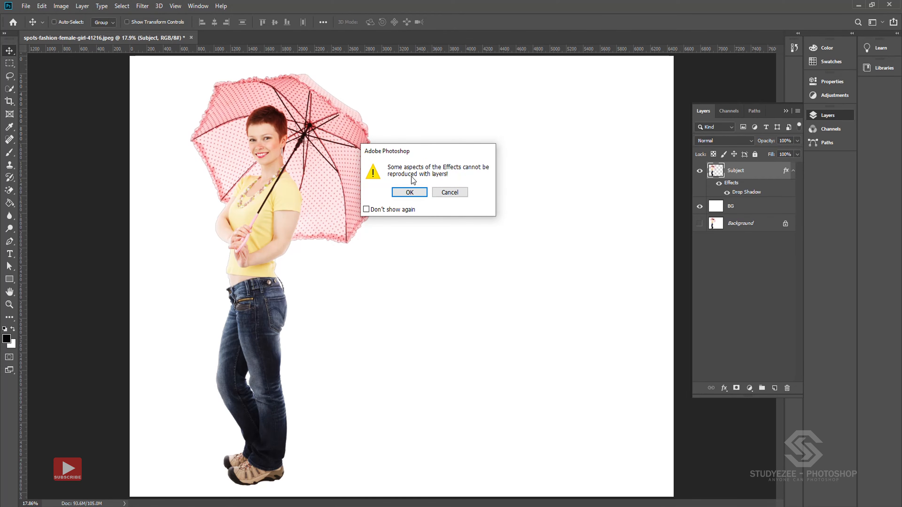
{"action": "left_click", "coordinate": [409, 192]}
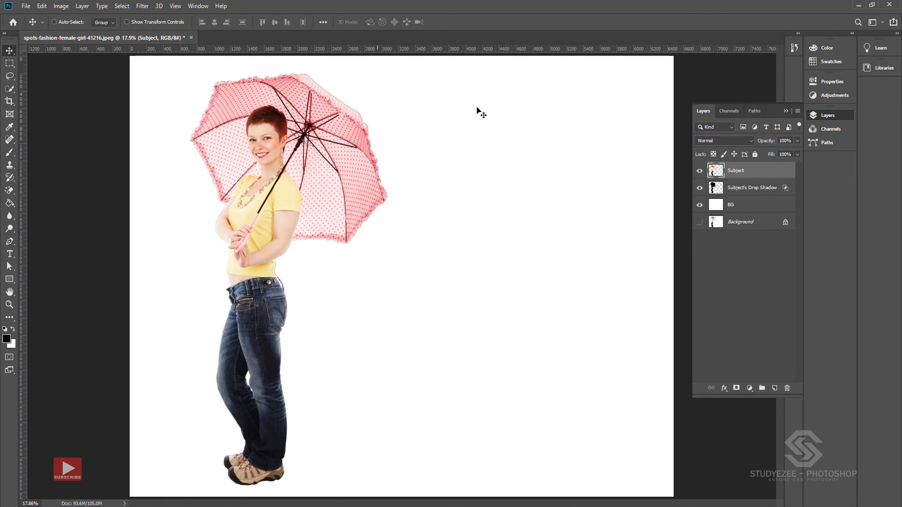
Rename the separated drop shadow layer as Shadow
{"action": "double_click", "coordinate": [737, 189]}
{"action": "type", "text": "Shadow"}
{"action": "key", "text": "Return"}
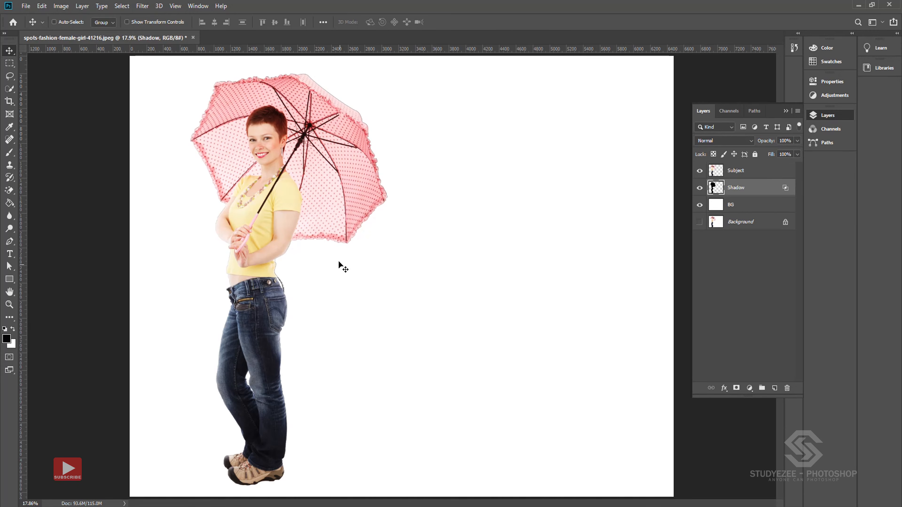
Transform the Shadow layer around a pivot at the woman's feet, squashing its height to about 37% and skewing it horizontally about -54°
{"action": "key", "text": "ctrl+t"}
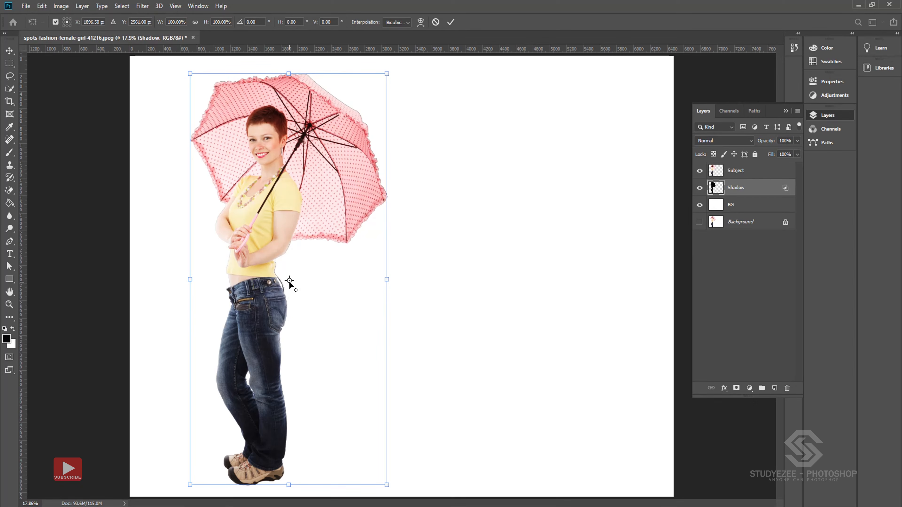
{"action": "left_click_drag", "start_coordinate": [289, 281], "coordinate": [254, 469]}
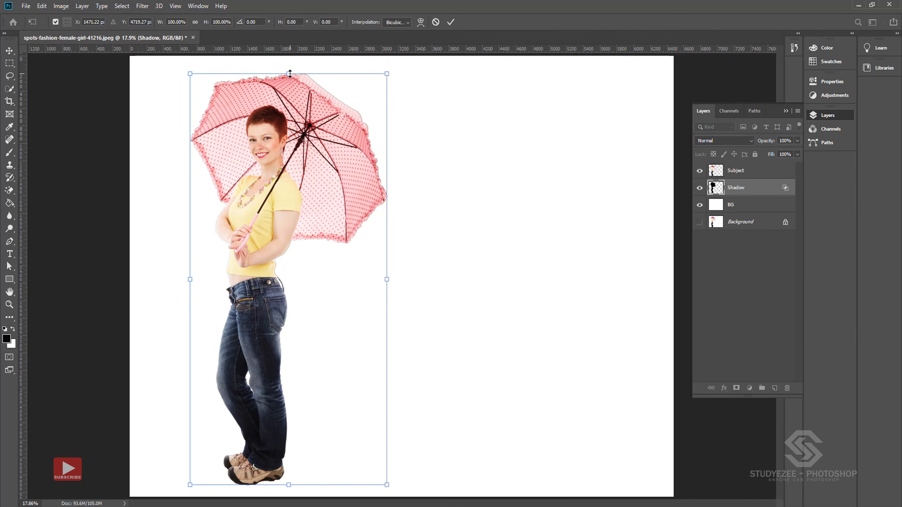
{"action": "left_click_drag", "start_coordinate": [290, 73], "coordinate": [306, 333]}
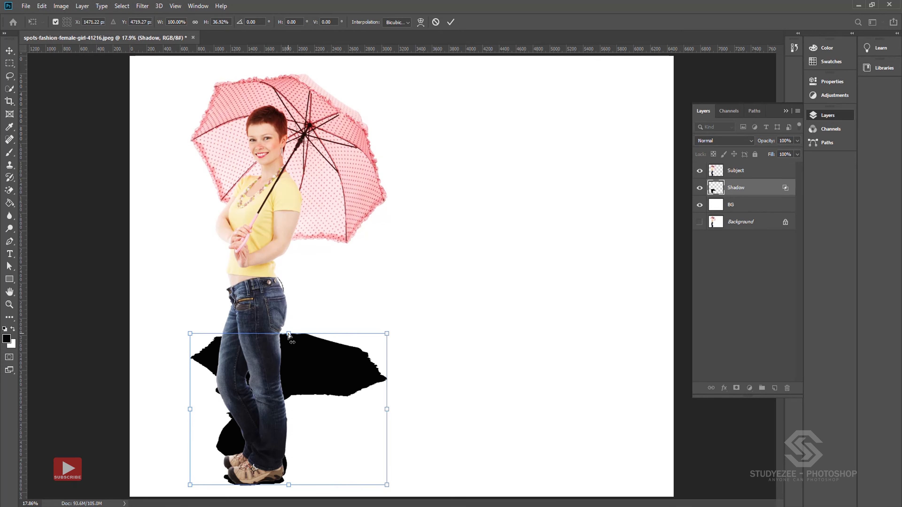
{"action": "left_click_drag", "start_coordinate": [288, 334], "coordinate": [491, 334]}
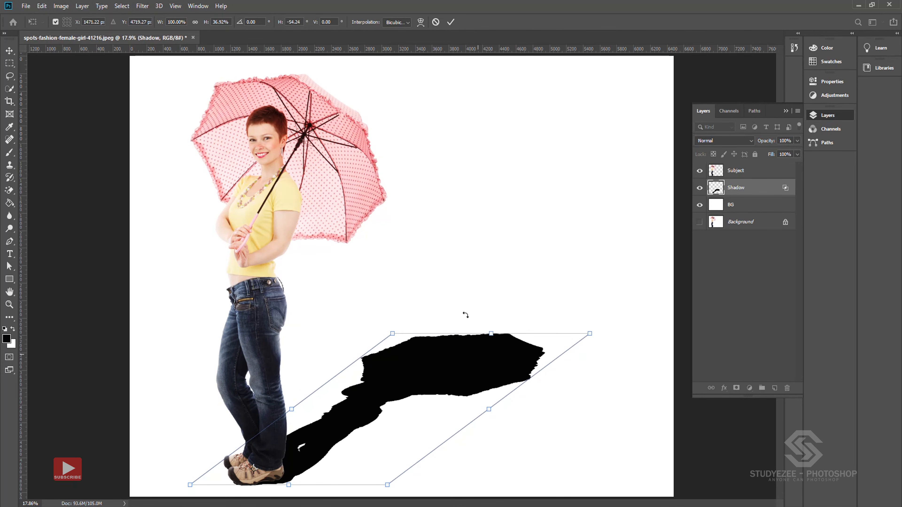
{"action": "left_click", "coordinate": [450, 22]}
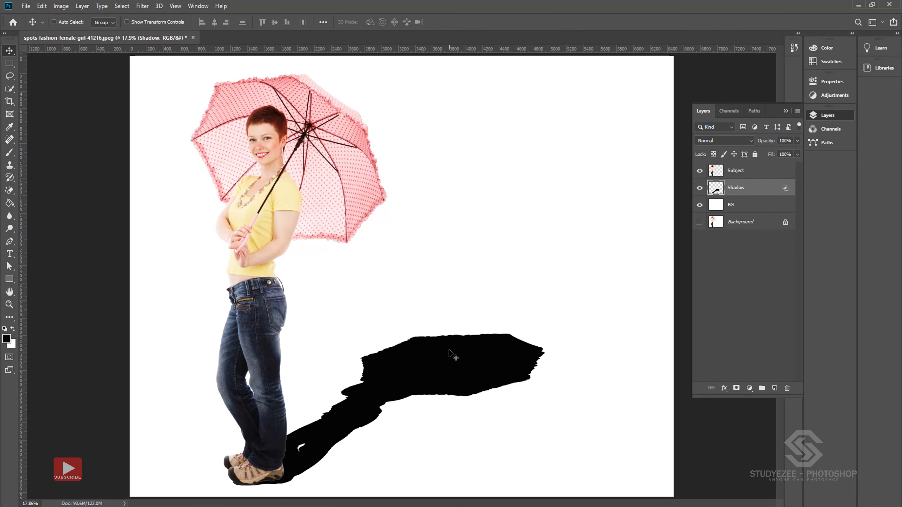
Apply a Gaussian Blur with a 5-pixel radius to the Shadow layer
{"action": "left_click", "coordinate": [142, 5]}
{"action": "mouse_move", "coordinate": [156, 114]}
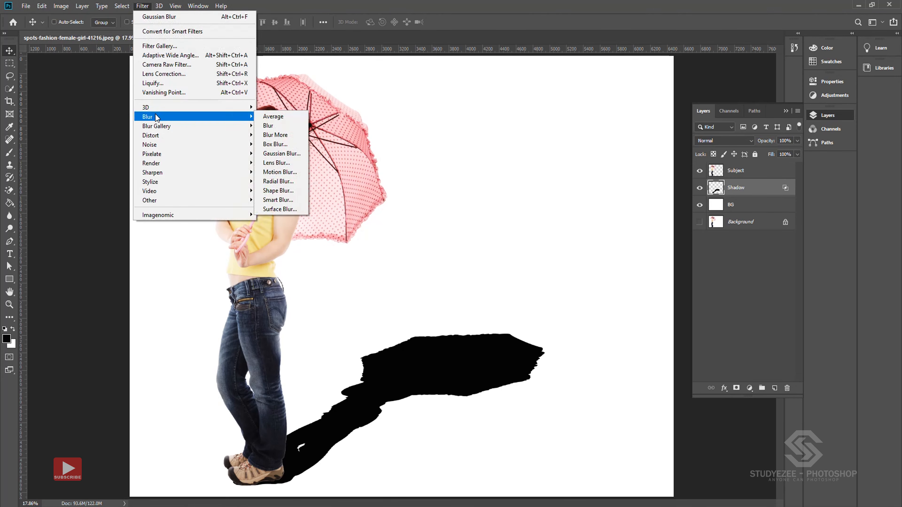
{"action": "left_click", "coordinate": [274, 154]}
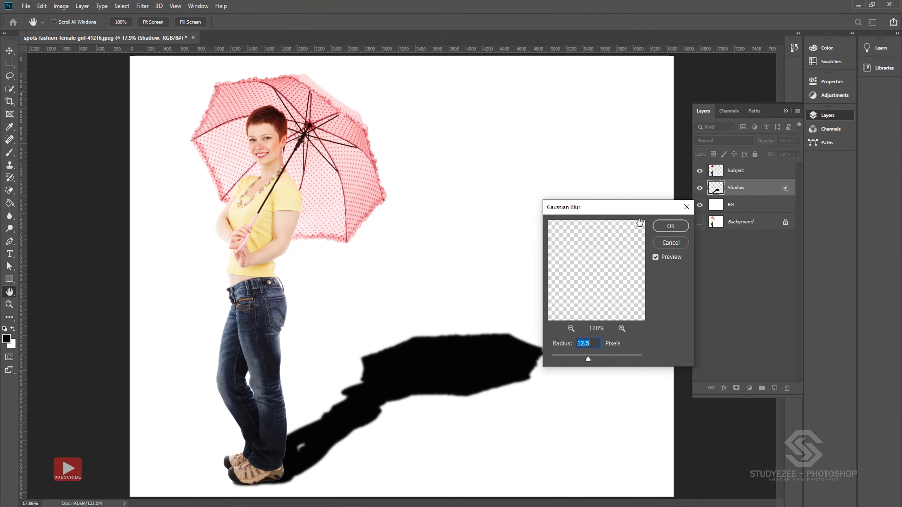
{"action": "left_click_drag", "start_coordinate": [591, 206], "coordinate": [537, 93]}
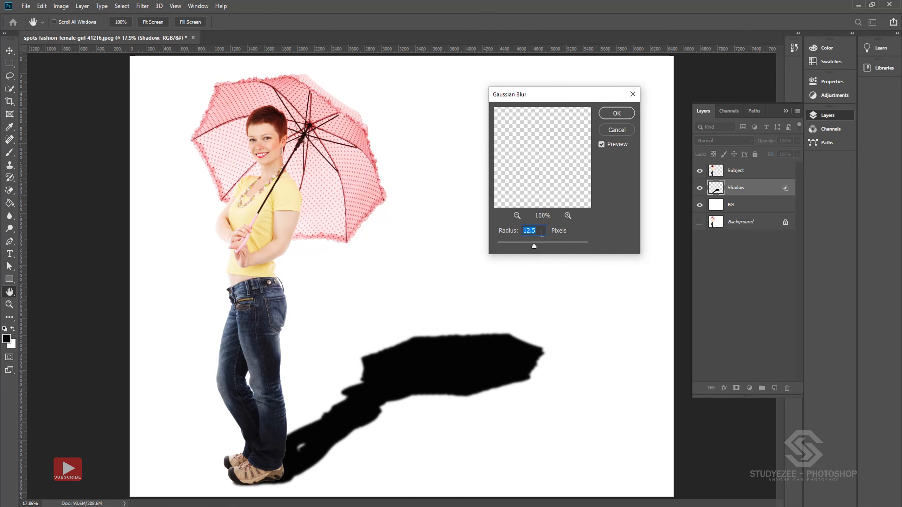
{"action": "type", "text": "2"}
{"action": "key", "text": "BackSpace"}
{"action": "type", "text": "5"}
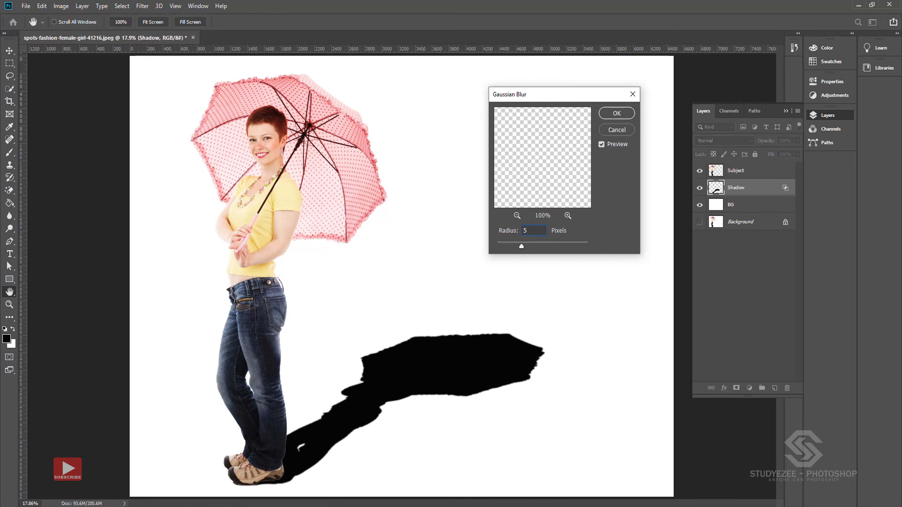
{"action": "left_click", "coordinate": [616, 114]}
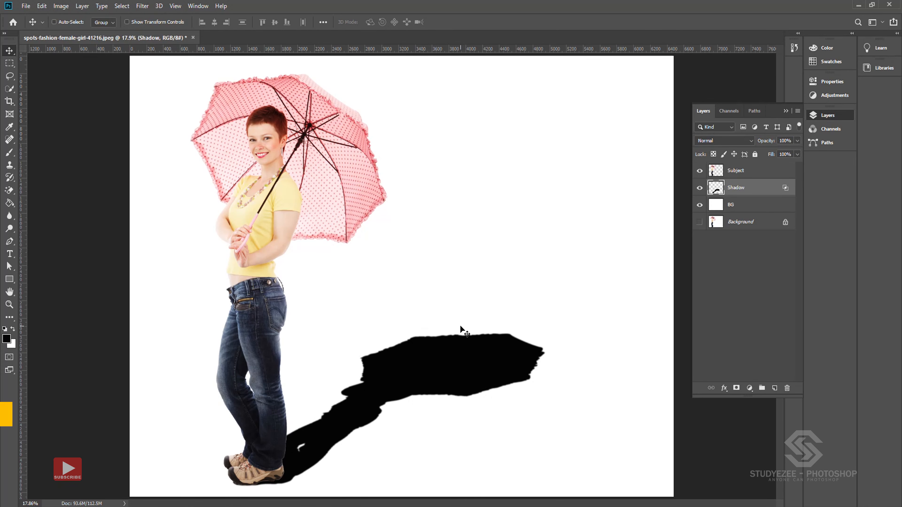
Move the Shadow layer slightly straight up so its base tucks behind the heel of the woman's front shoe
{"action": "key", "text": "ctrl+plus"}
{"action": "key", "text": "ctrl+plus"}
{"action": "key", "text": "ctrl+plus"}
{"action": "key", "text": "ctrl+plus"}
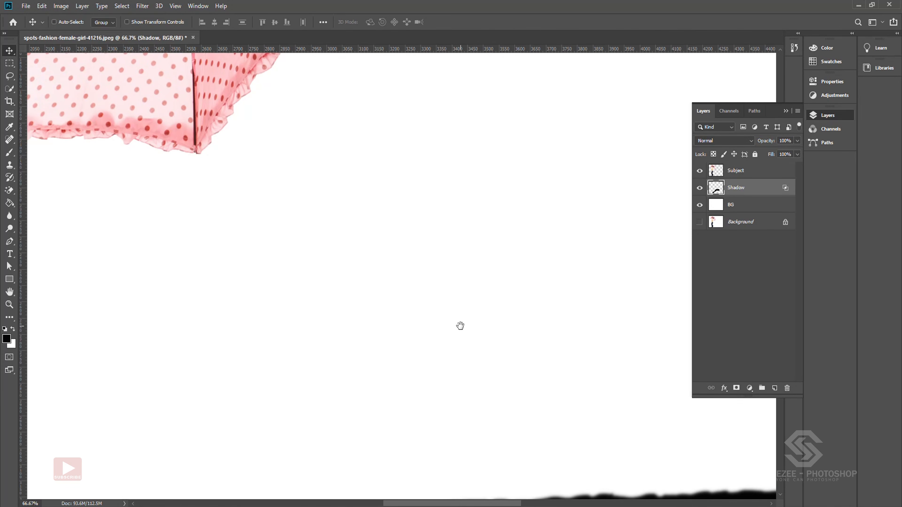
{"action": "left_click_drag", "start_coordinate": [241, 385], "coordinate": [393, 125]}
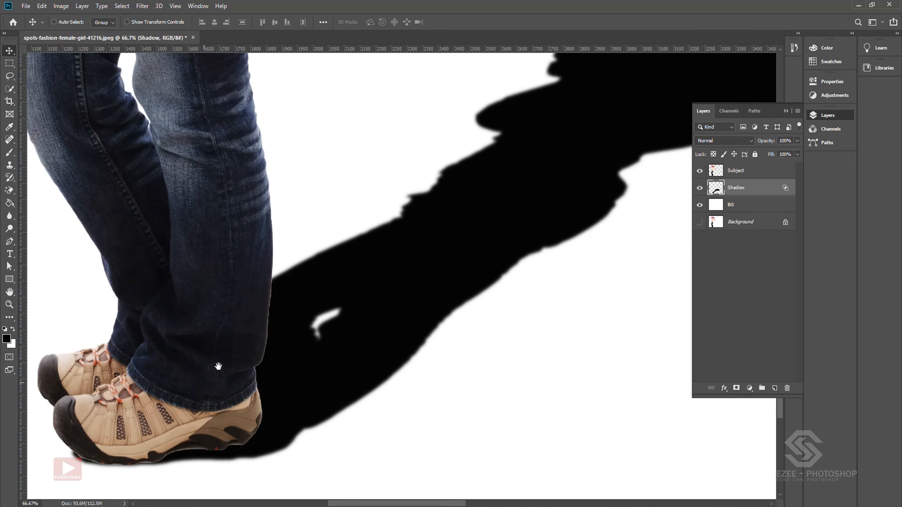
{"action": "left_click_drag", "start_coordinate": [218, 365], "coordinate": [275, 322]}
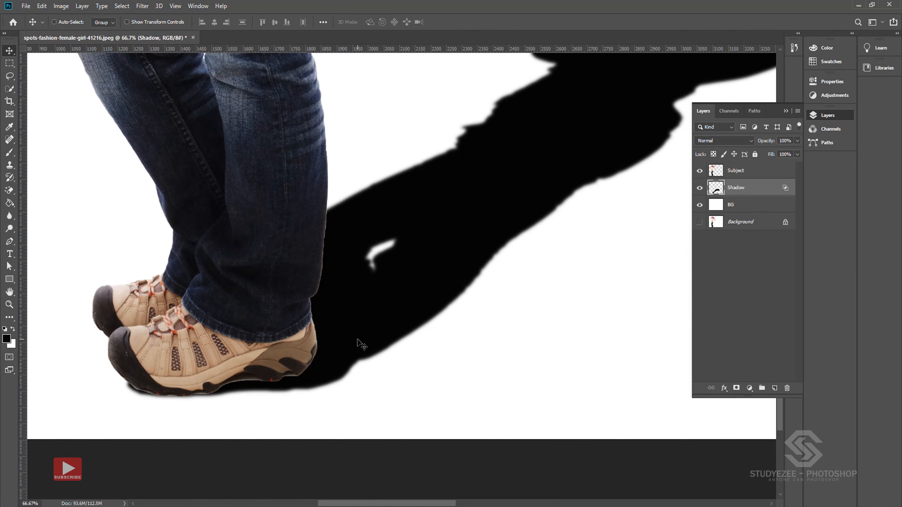
{"action": "left_click_drag", "start_coordinate": [357, 342], "coordinate": [343, 312]}
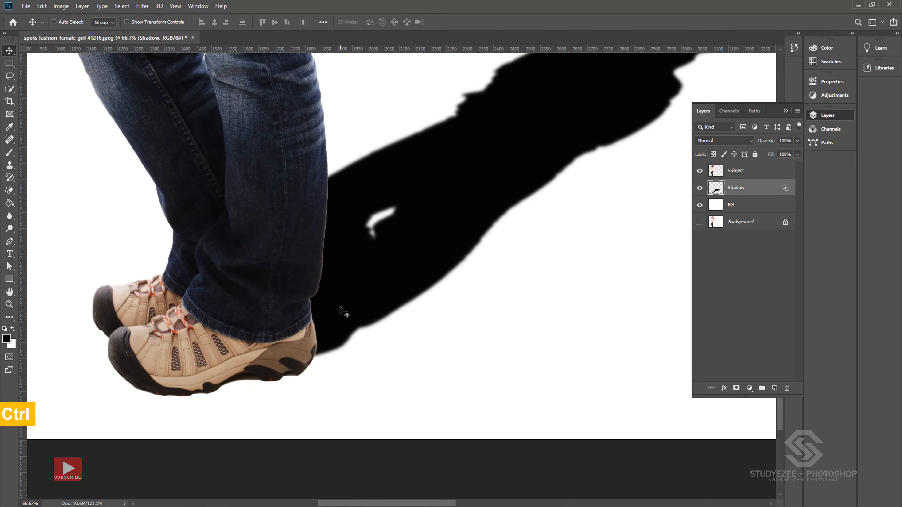
{"action": "key", "text": "ctrl+0"}
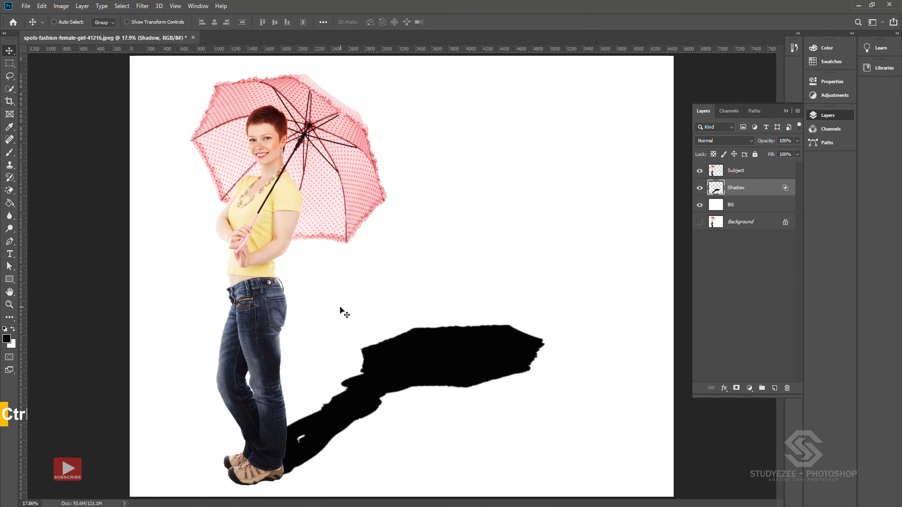